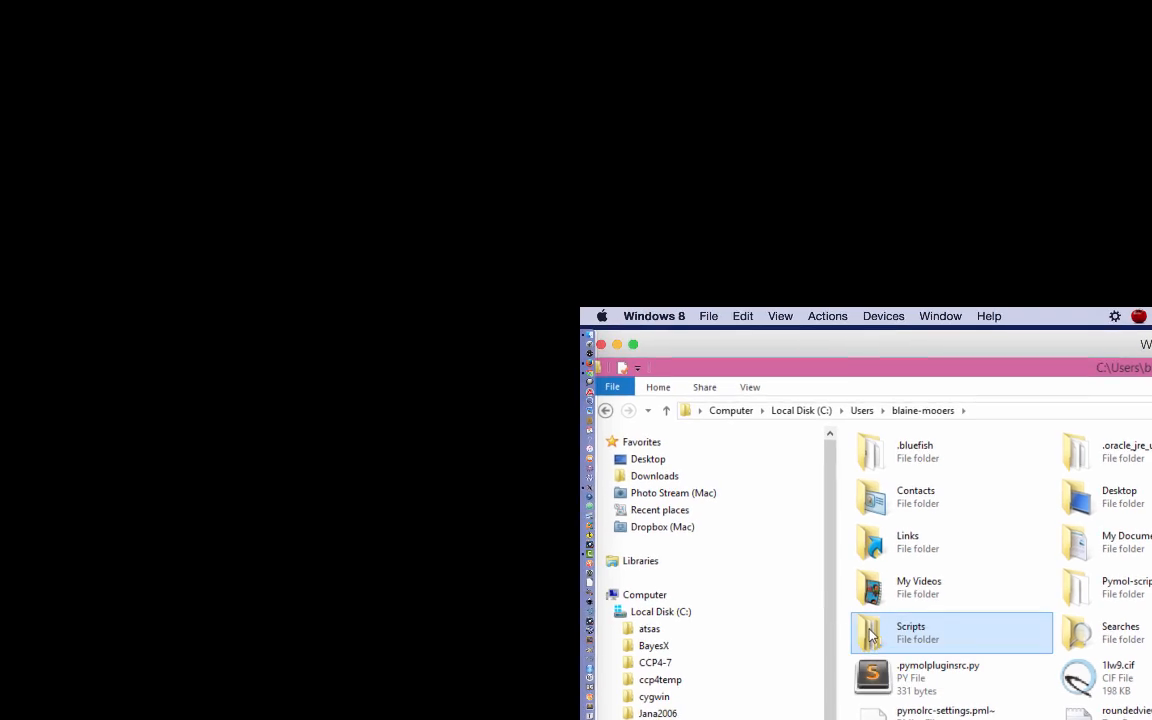
- Browse into the Scripts\PyMOLScripts folder and look for roundview.py
double_click(872, 630)
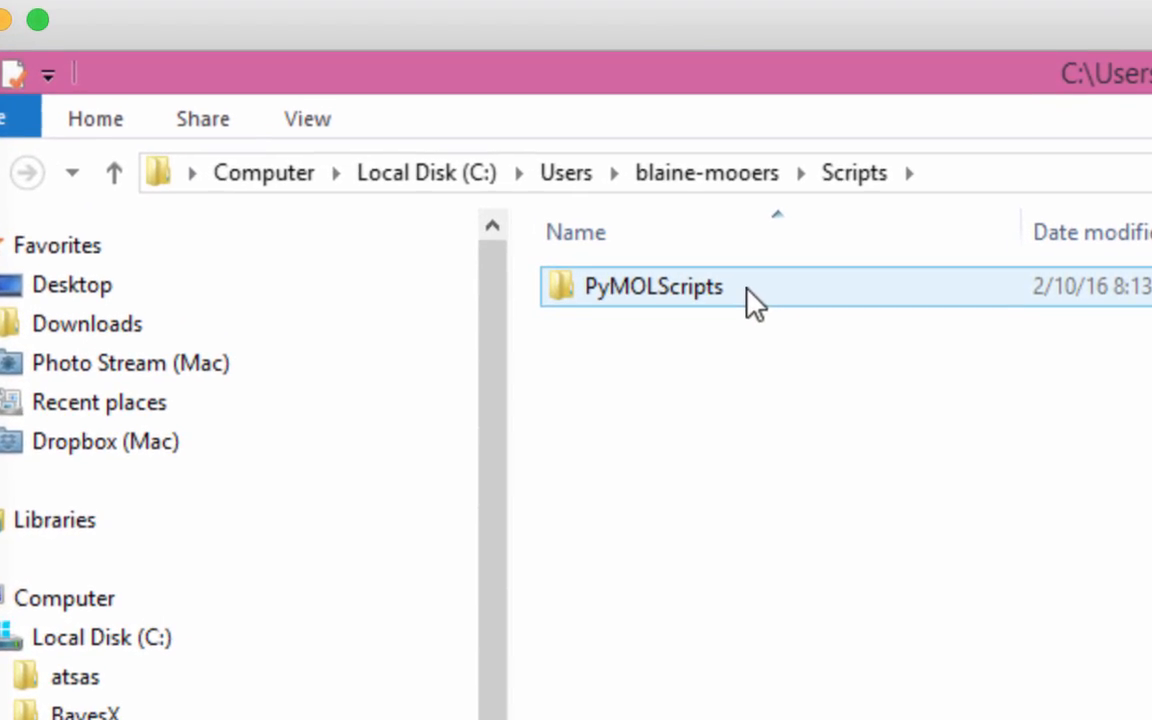
double_click(800, 338)
click(691, 343)
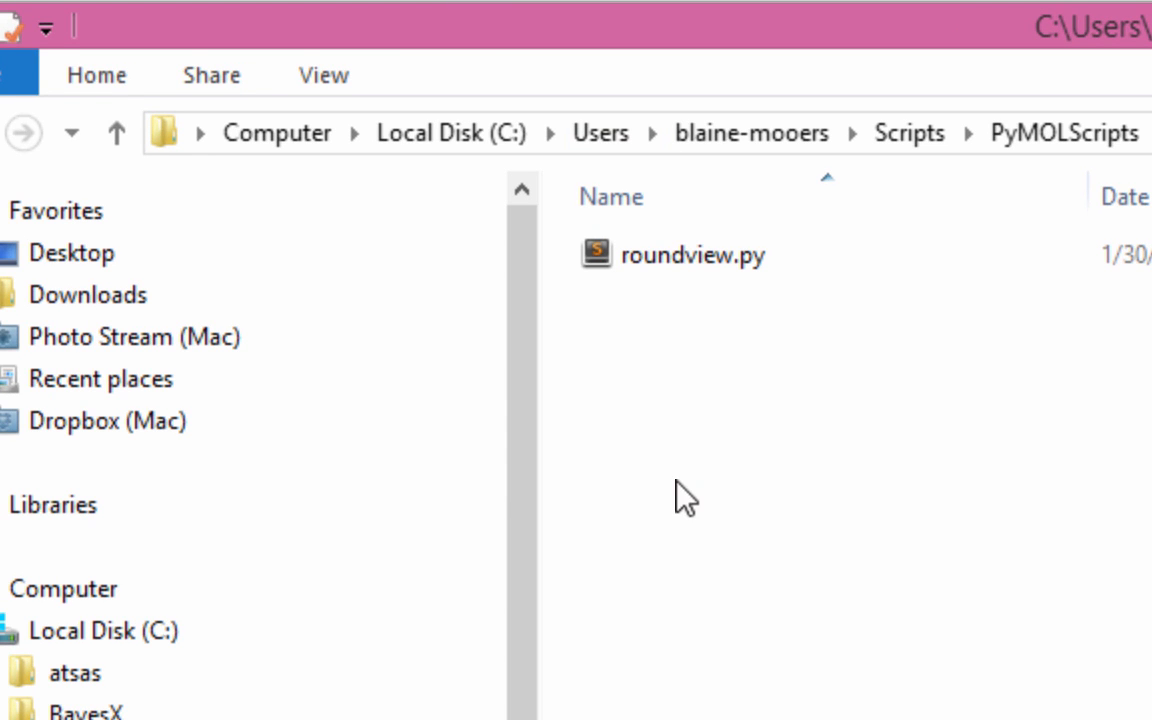
- Return to the user's home folder and select pymolrc-settings.pml
click(600, 133)
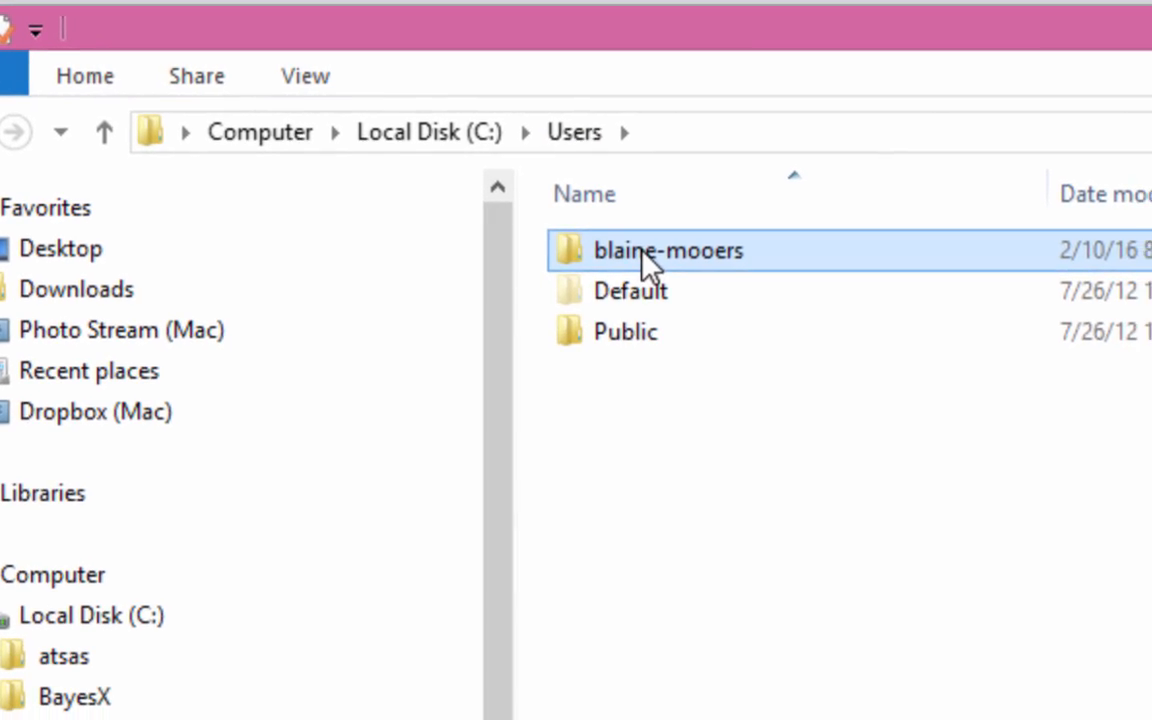
double_click(643, 262)
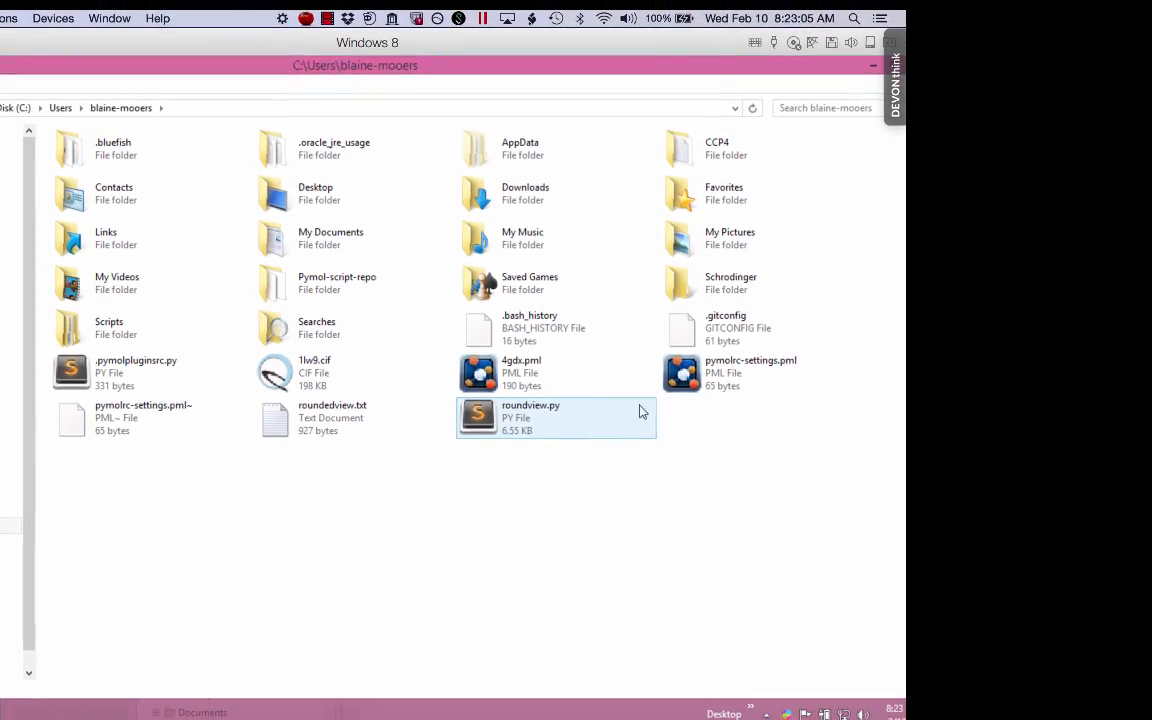
click(708, 378)
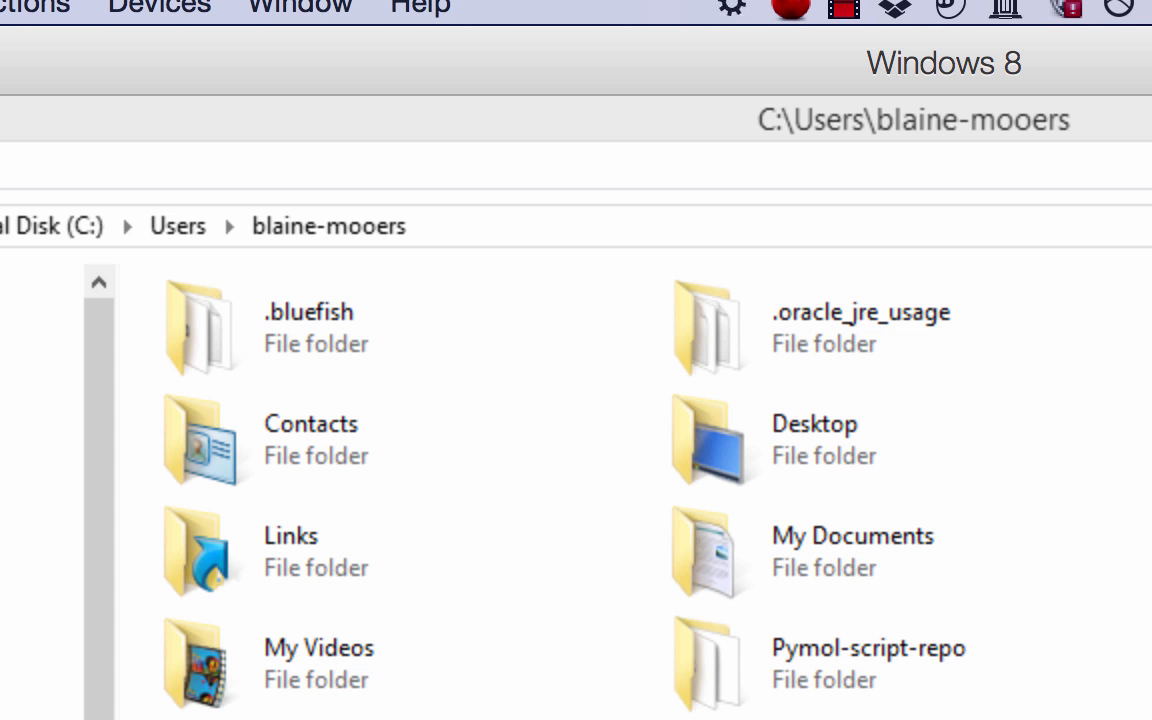
- In Bluefish, show pymolrc-settings.pml and examine the run command and the folder path to roundview.py
drag(400, 719, 0, 185)
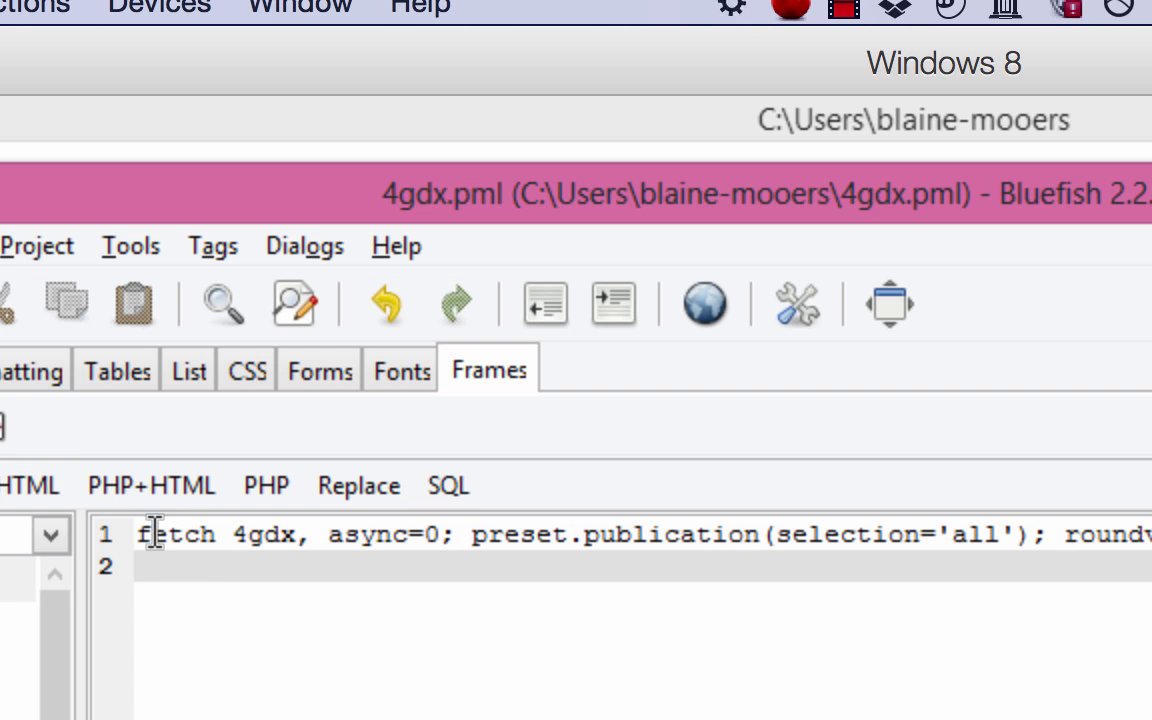
key(ctrl+Page_Down)
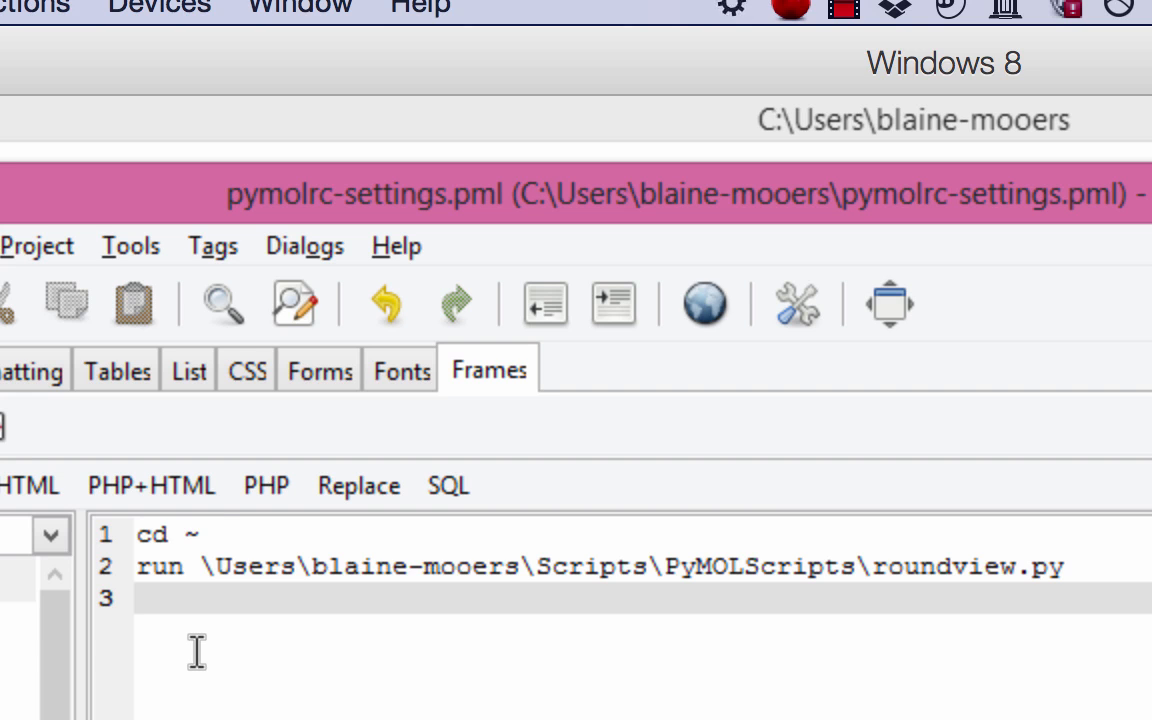
double_click(160, 567)
drag(201, 567, 864, 571)
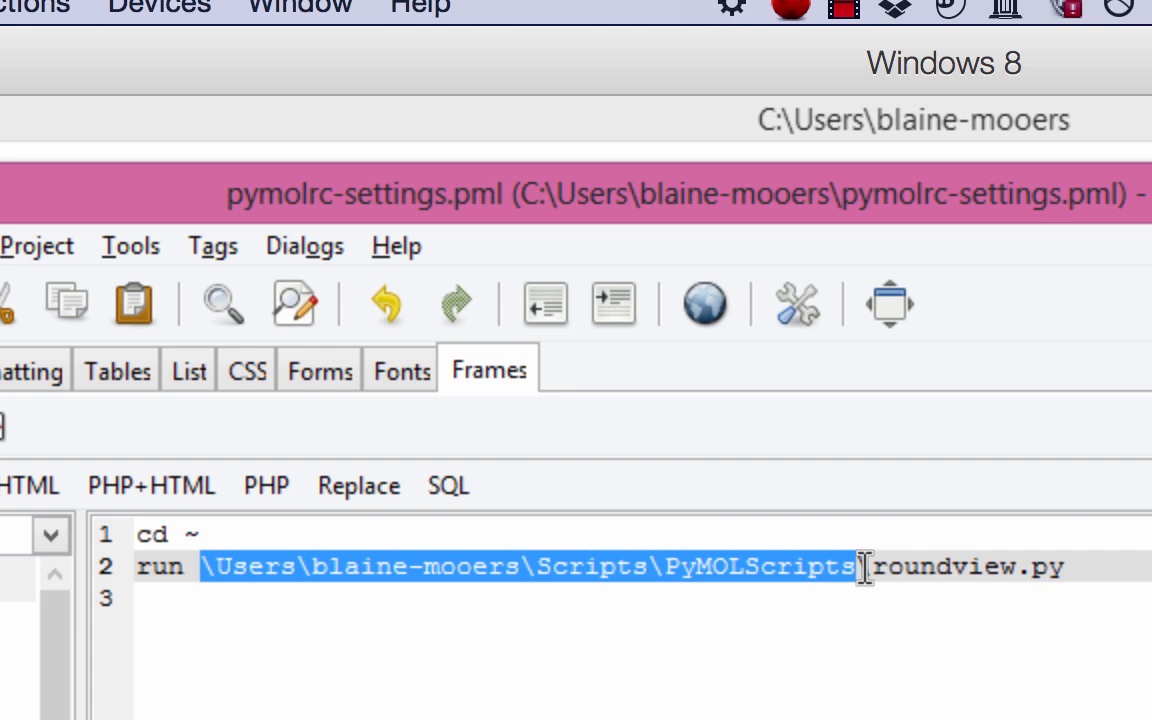
click(246, 600)
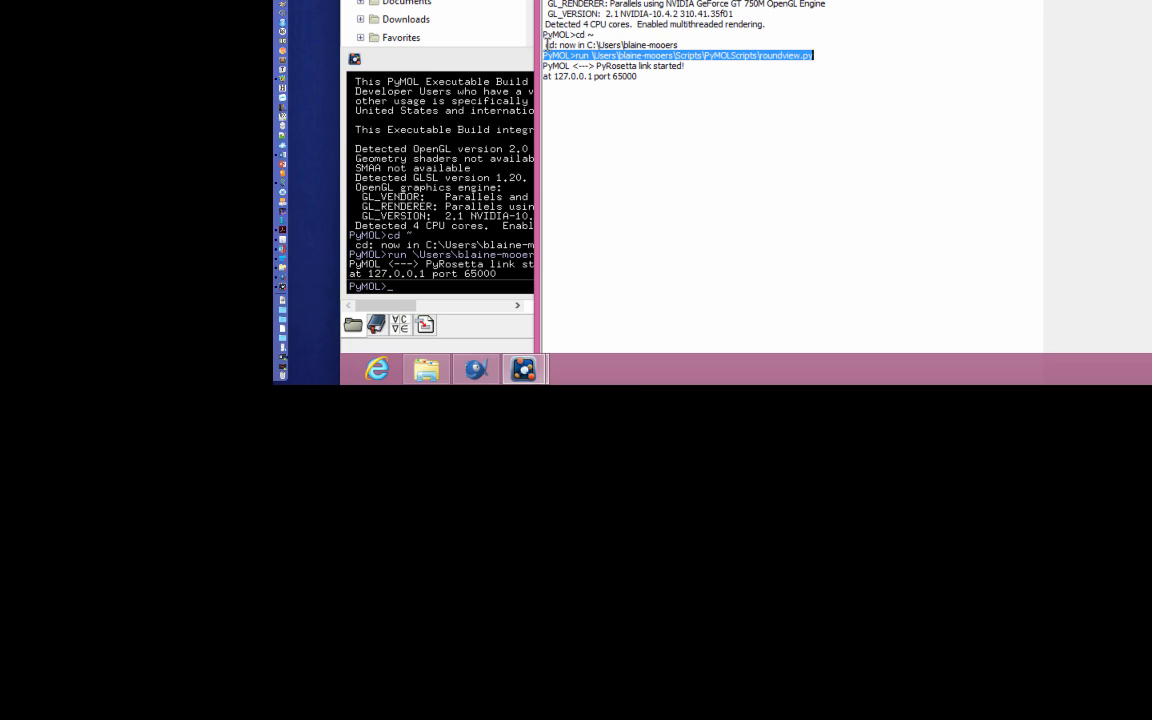
- In PyMOL, examine the startup directory output, run the roundview command and highlight its set_view line
drag(546, 45, 688, 46)
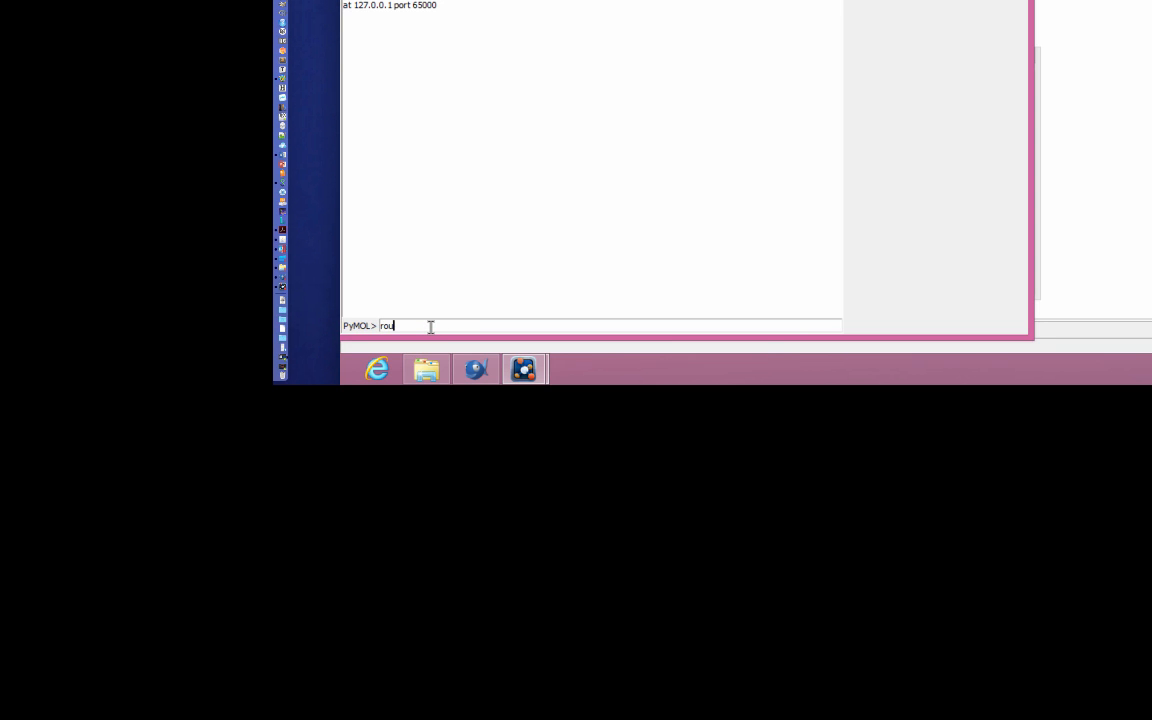
text(w)
key(Return)
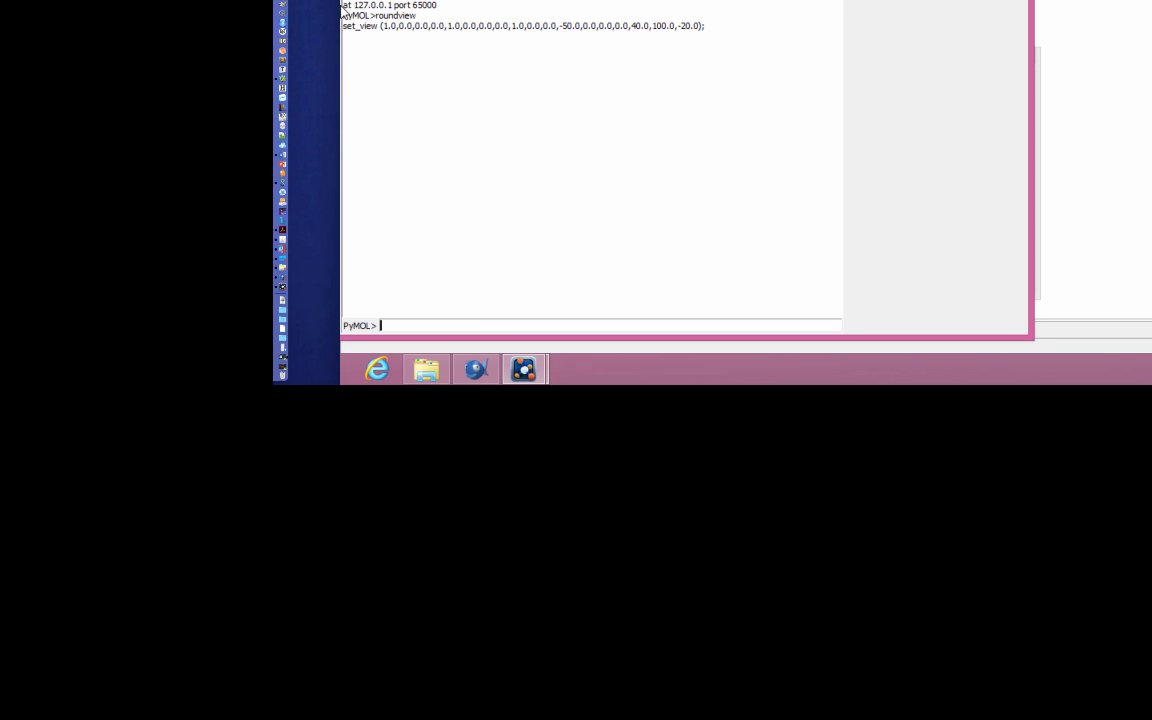
drag(345, 16, 522, 26)
drag(722, 26, 325, 25)
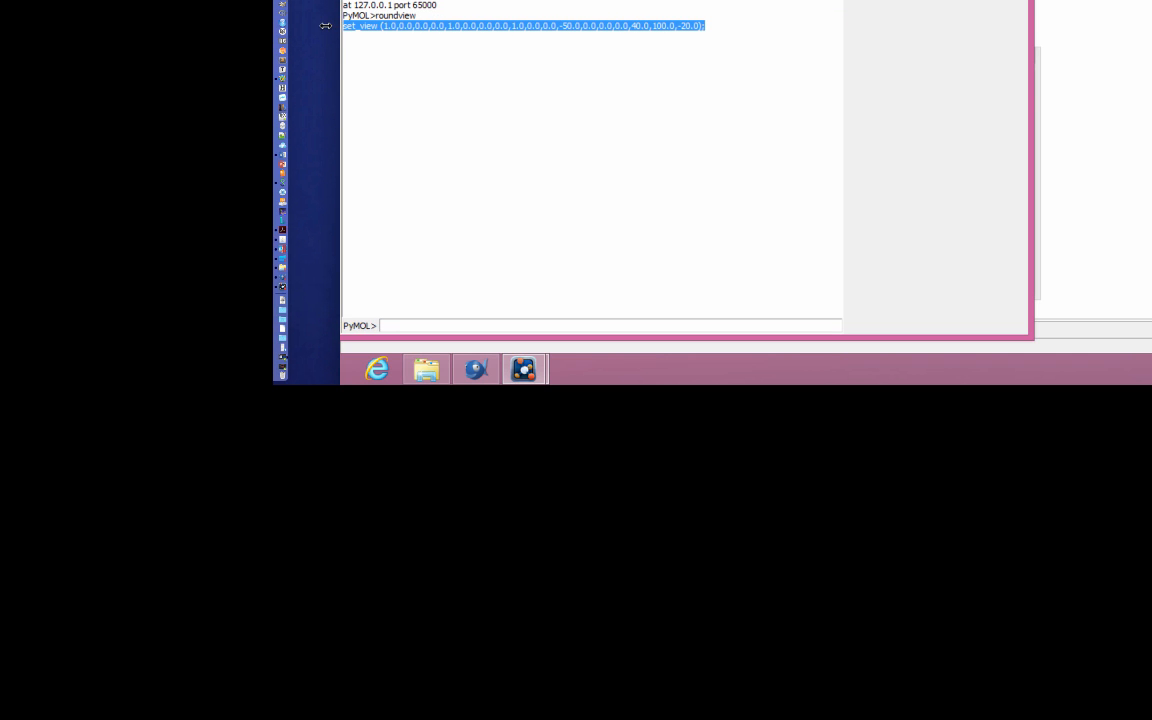
- Run "fetch 4gdx, async=0; preset.publication(selection='all'); roundview;" to load the structure and print its view
click(452, 325)
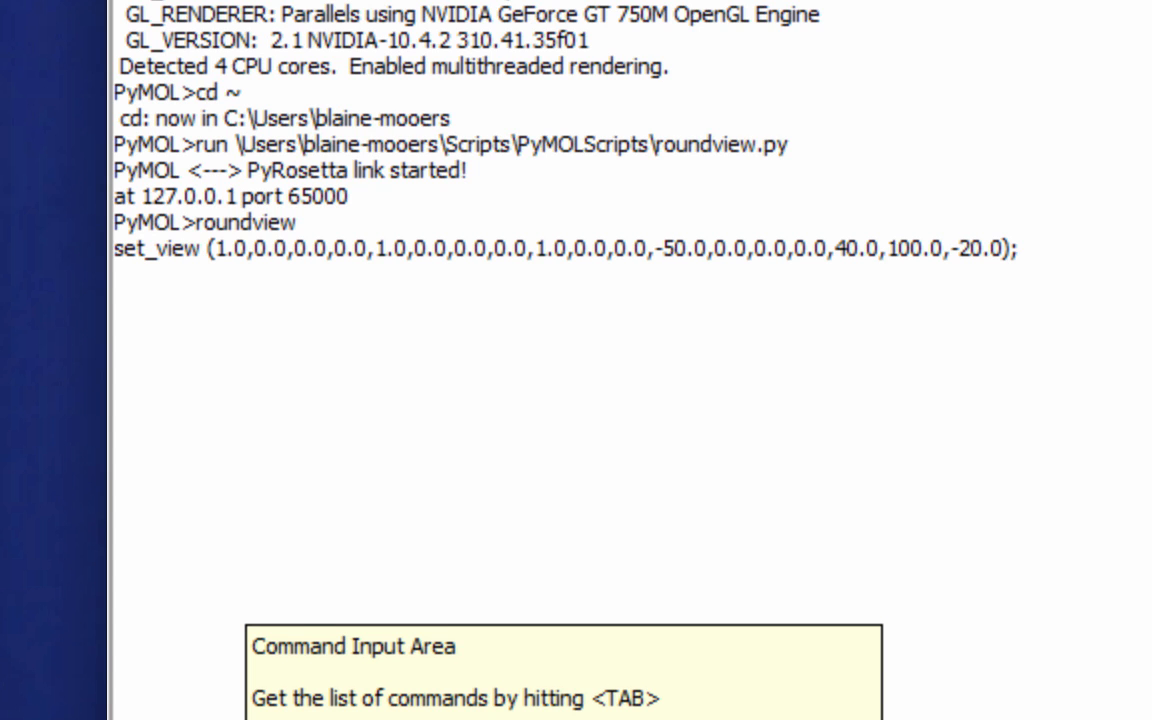
key(Return)
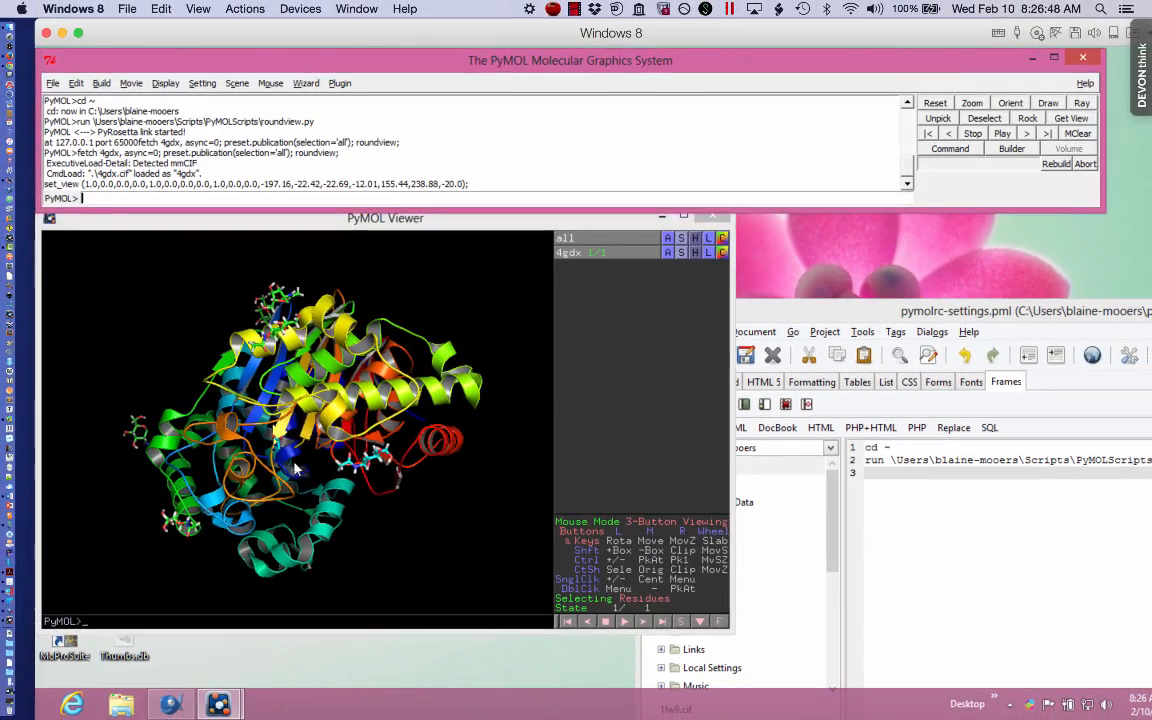
- Rotate the 4gdx protein to a new orientation and run roundview to print the rounded view
drag(336, 417, 228, 411)
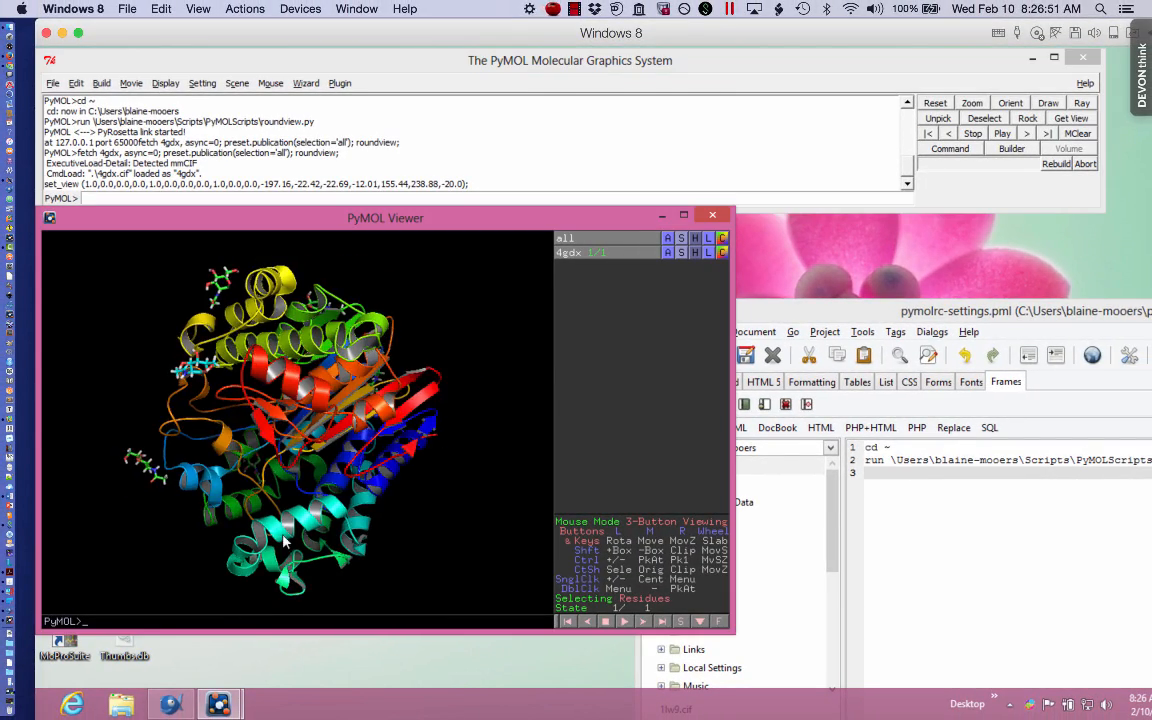
drag(254, 481, 228, 436)
click(110, 198)
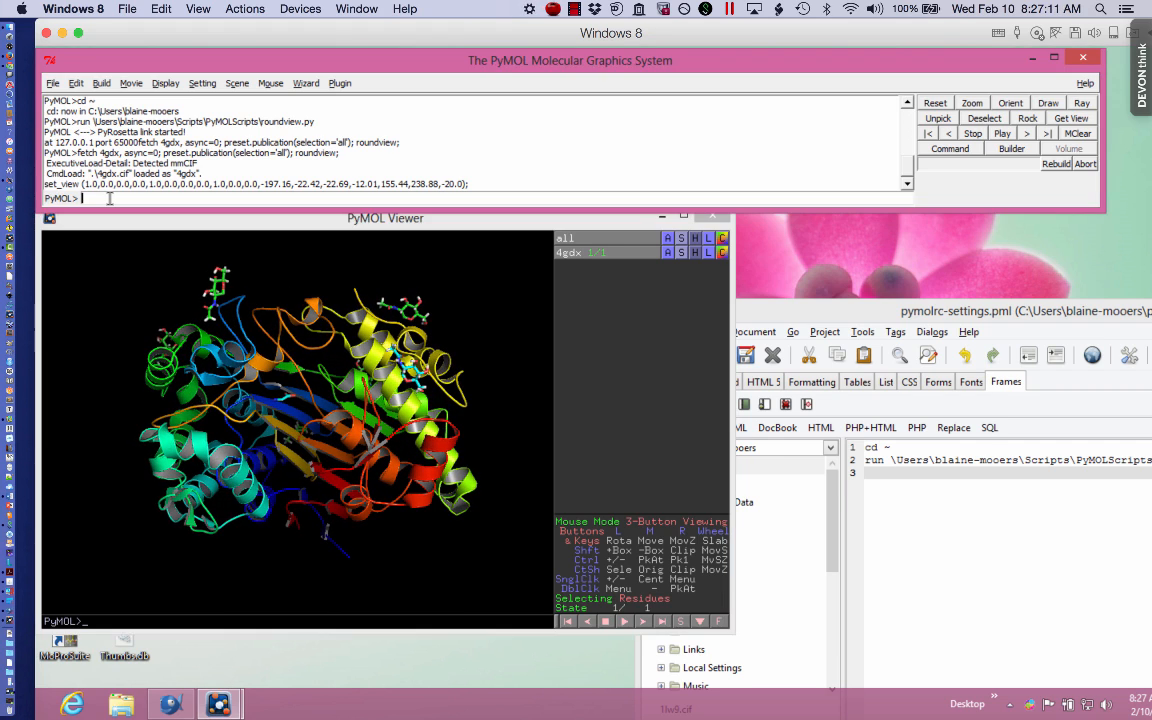
text(roundview)
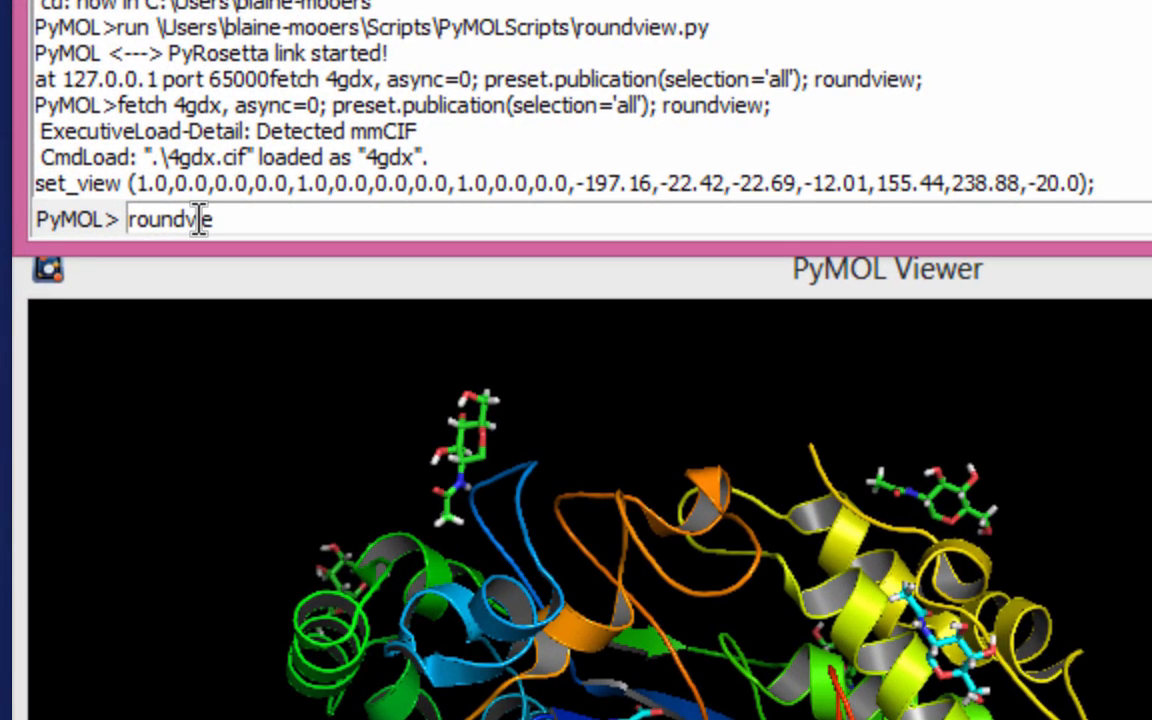
key(Return)
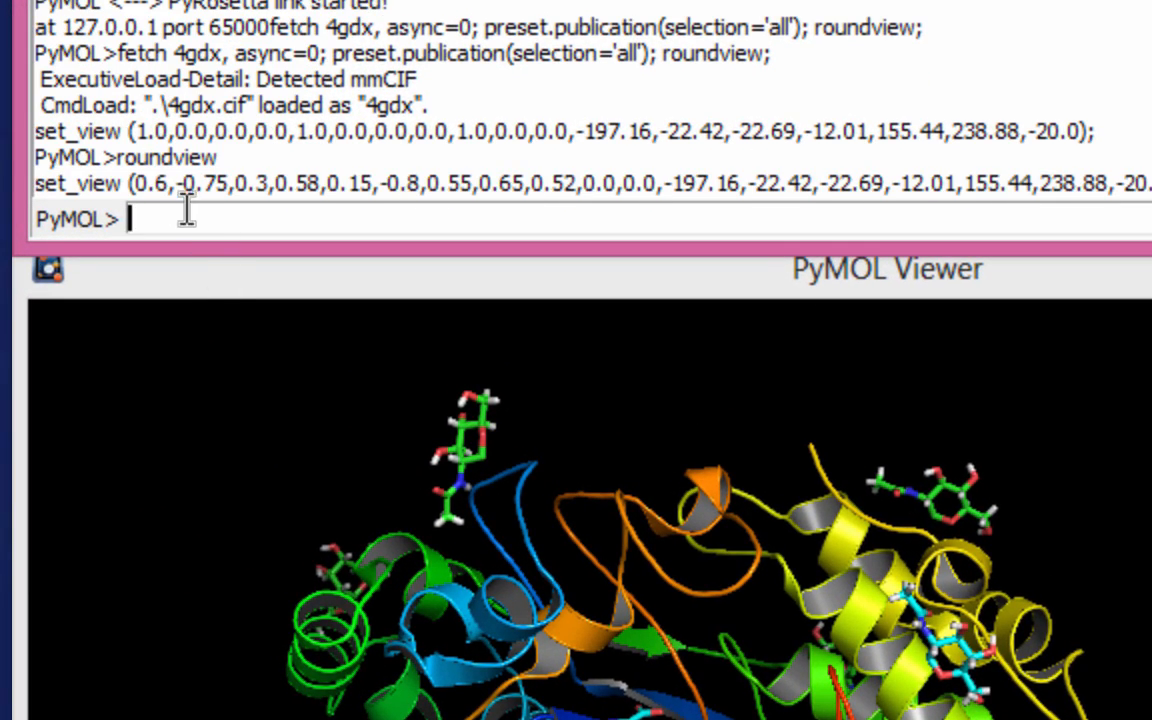
- Reinitialize the session and recall the 4gdx fetch and publication preset command without its roundview part
text(reinitialize)
key(Return)
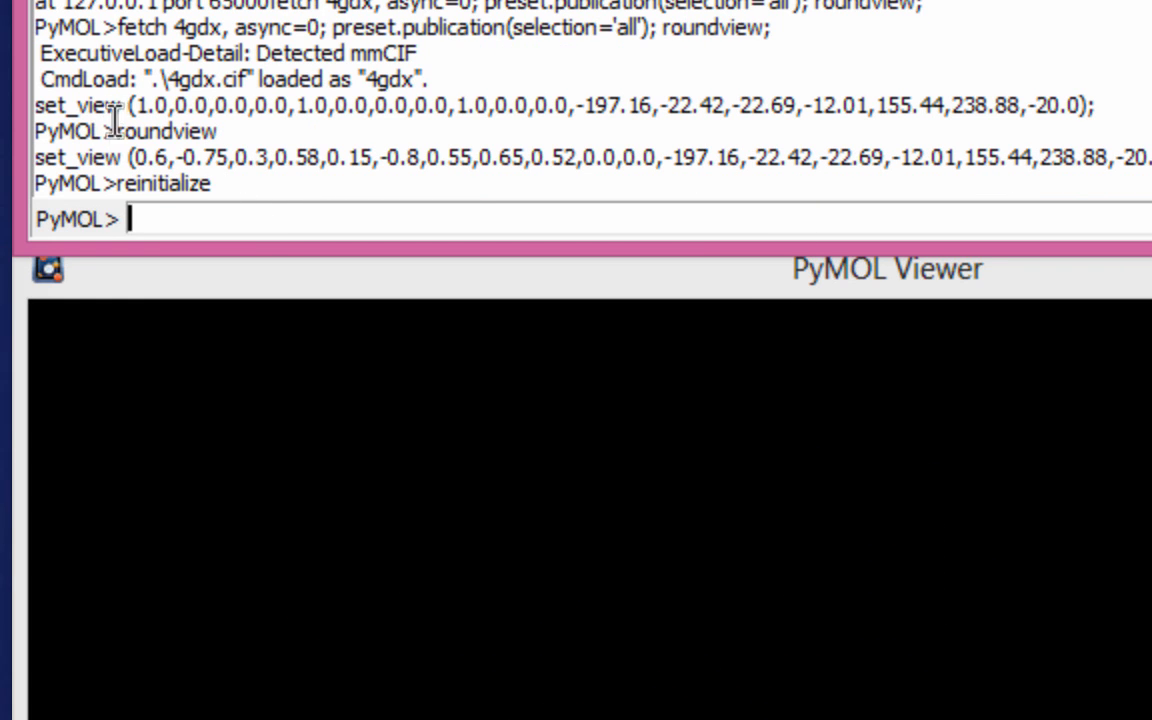
key(Up)
key(Up)
key(Up)
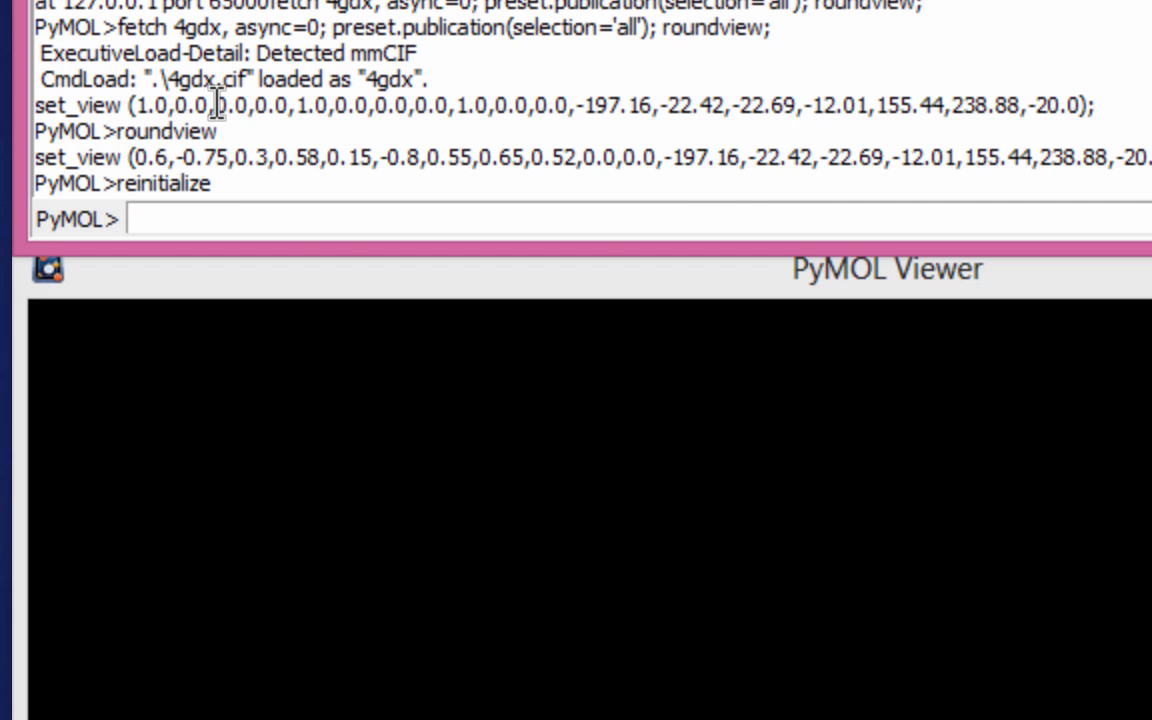
drag(673, 219, 823, 219)
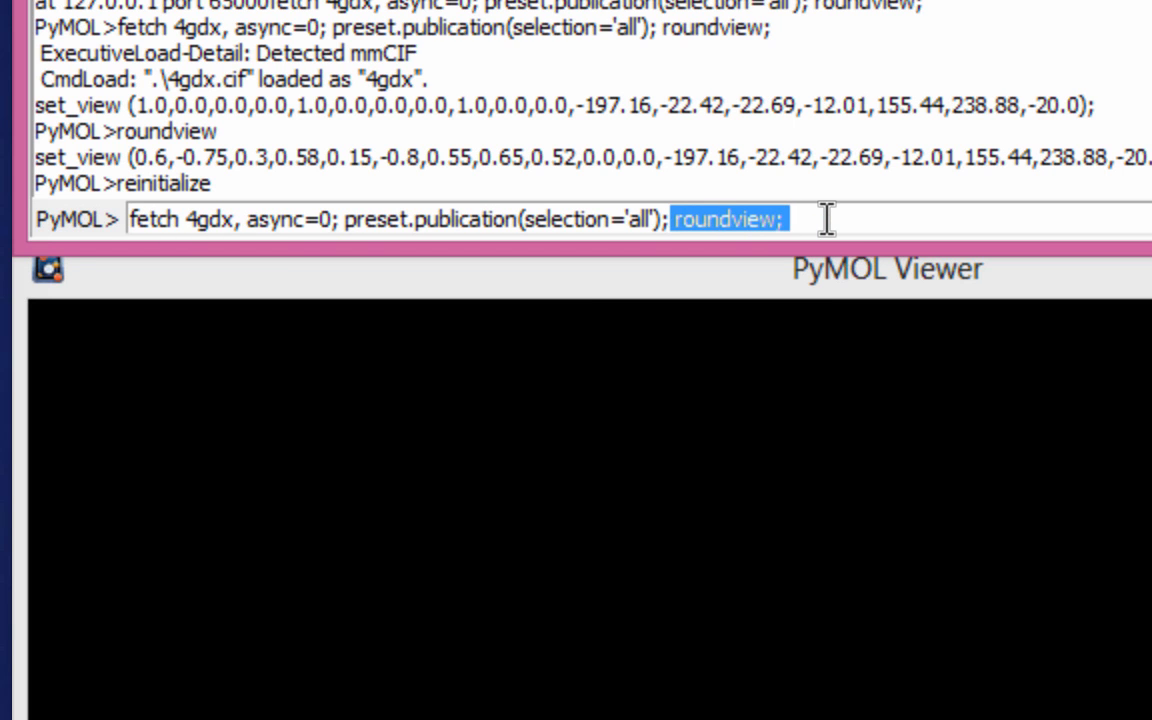
key(BackSpace)
- Append the rounded set_view line of the rotated view to the fetch command and run the combined line
drag(35, 157, 1150, 156)
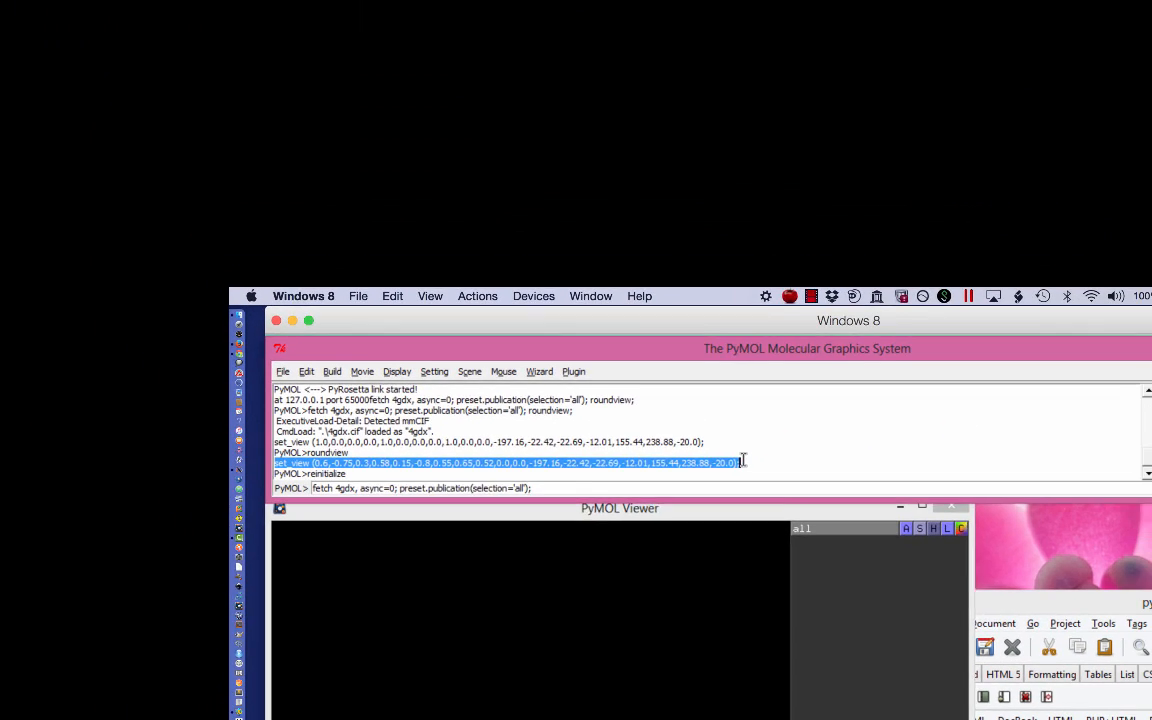
key(ctrl+c)
click(732, 214)
key(ctrl+v)
key(Return)
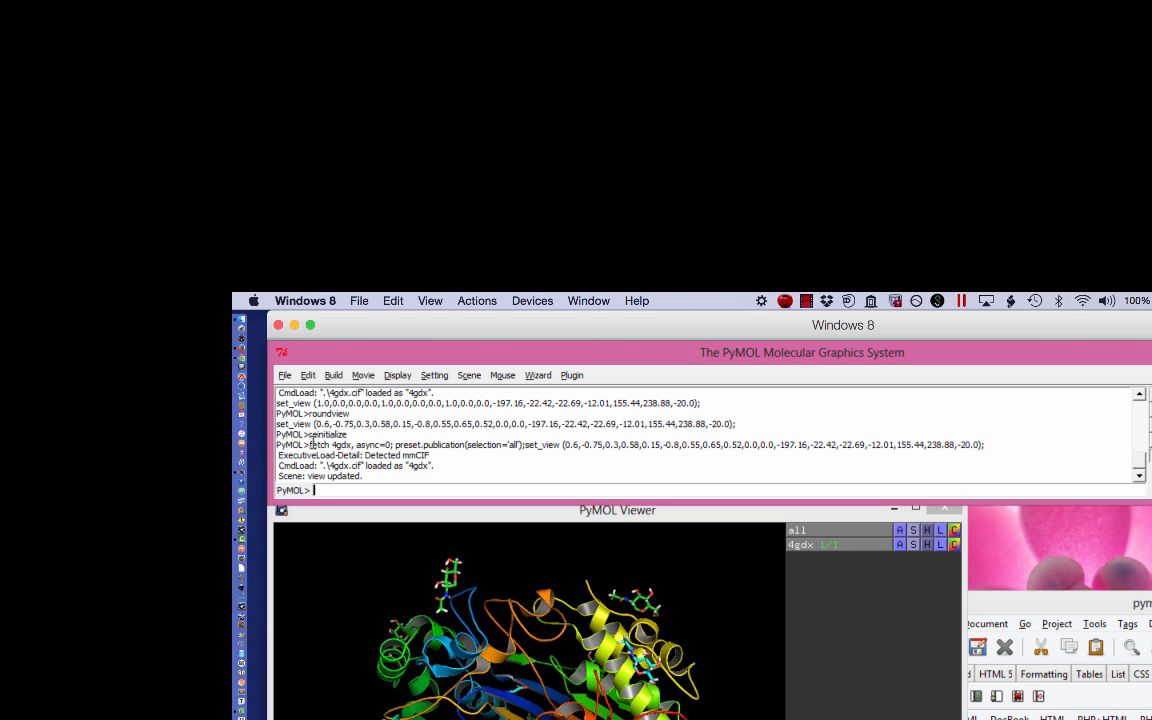
- Copy the combined fetch, preset and set_view command into a new document in Bluefish
drag(311, 444, 984, 442)
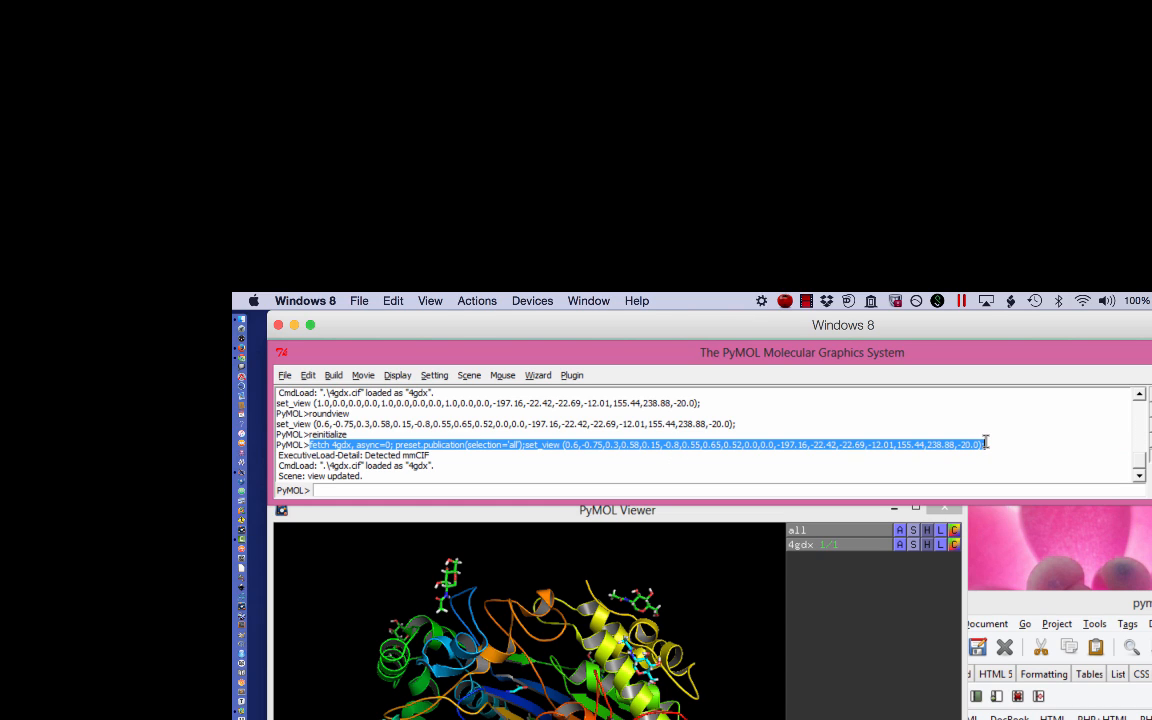
click(975, 603)
click(886, 624)
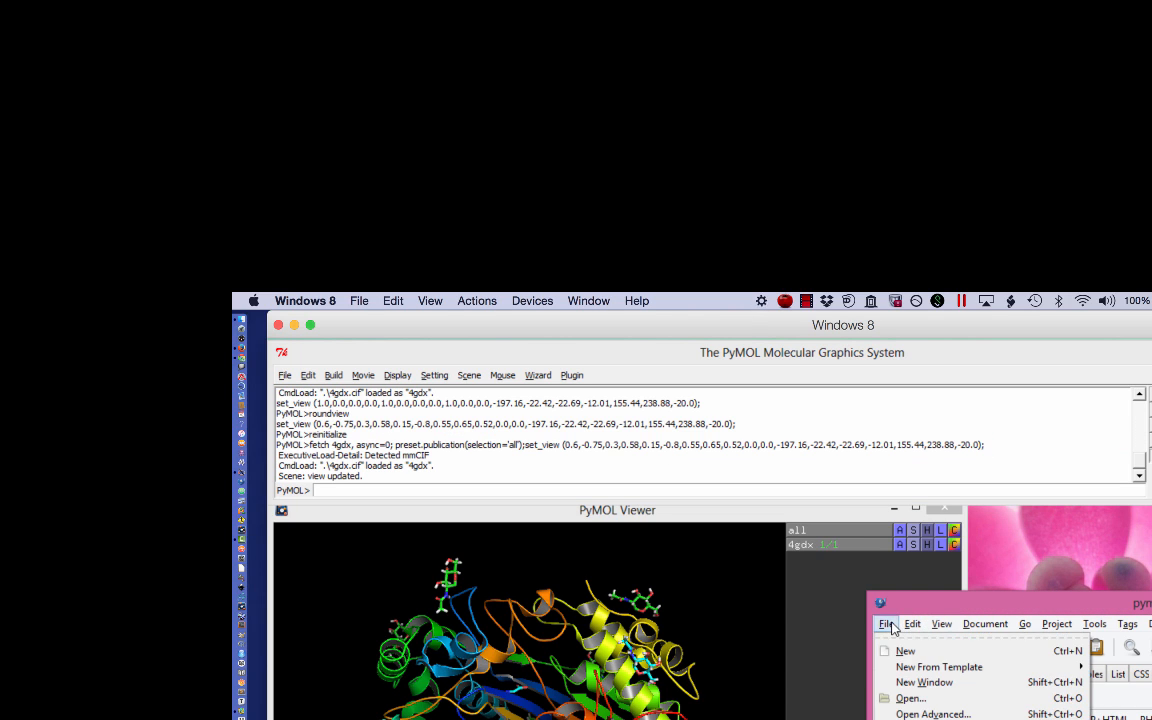
click(905, 651)
drag(1092, 609, 577, 393)
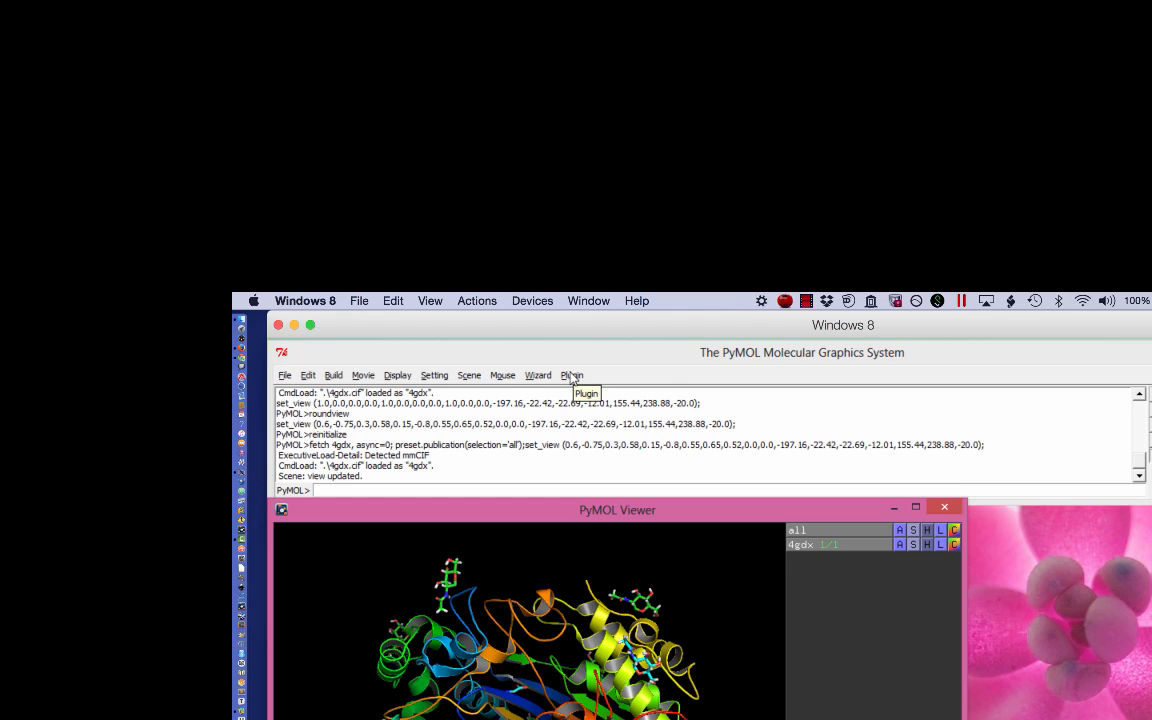
- Open PyMOL's Plugin Manager and review the installed plugins and the plugin override search path
click(572, 376)
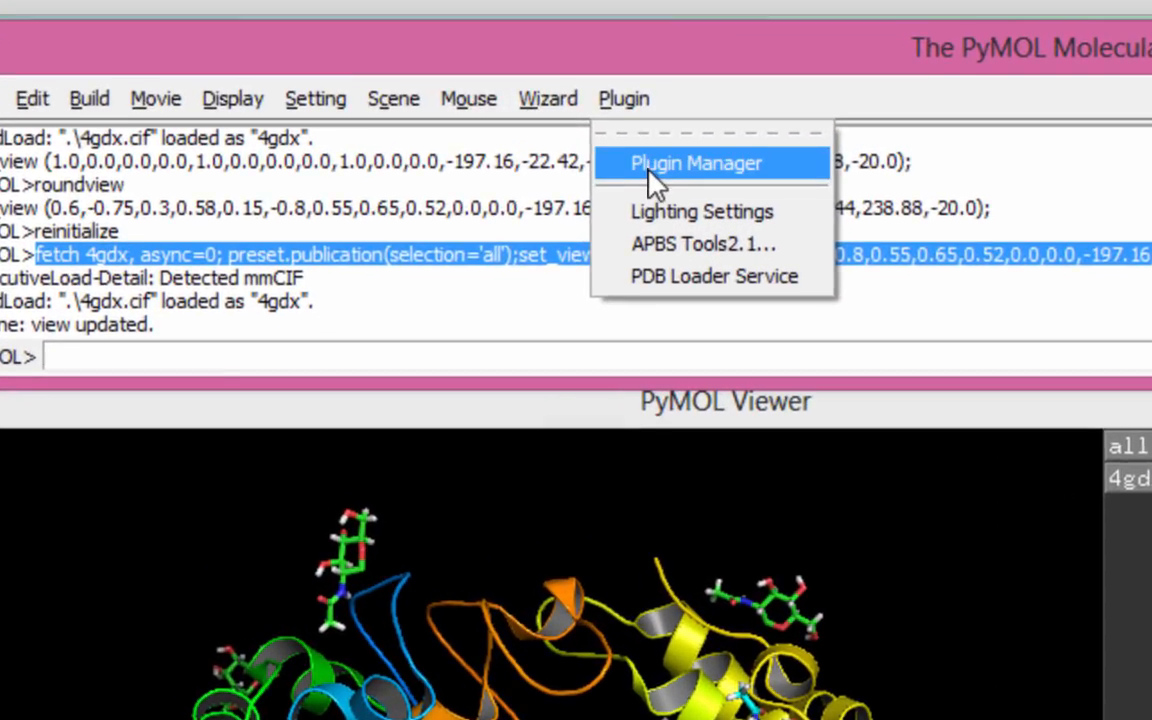
click(652, 180)
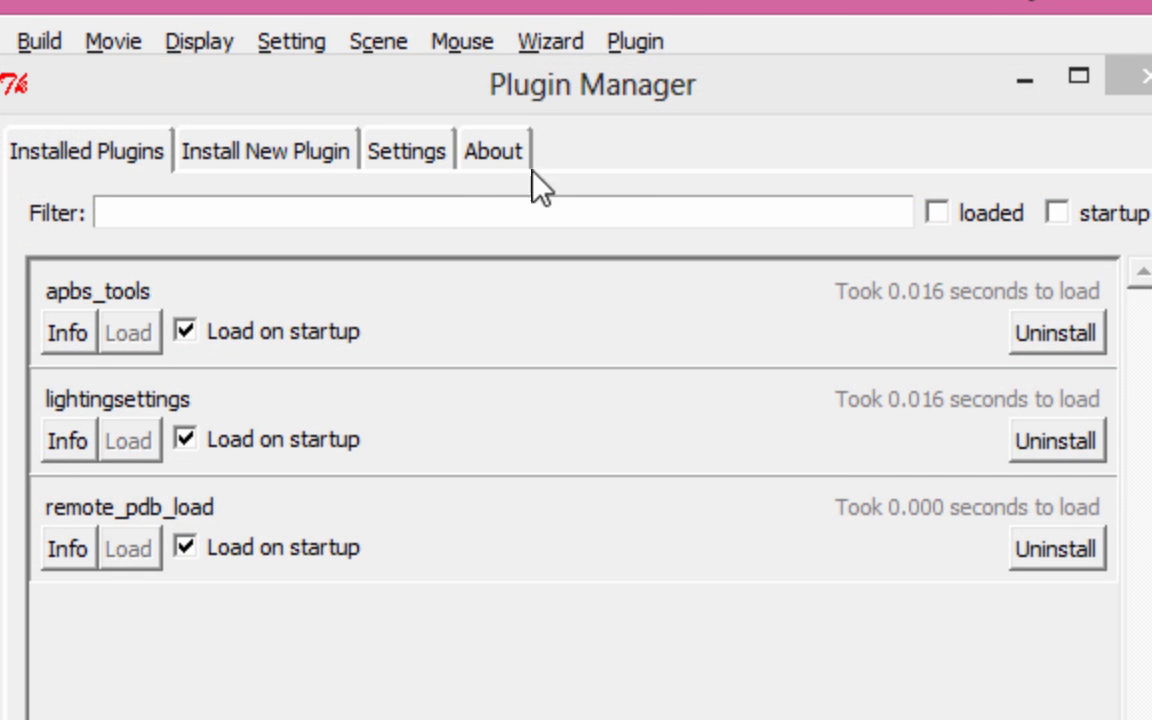
click(420, 158)
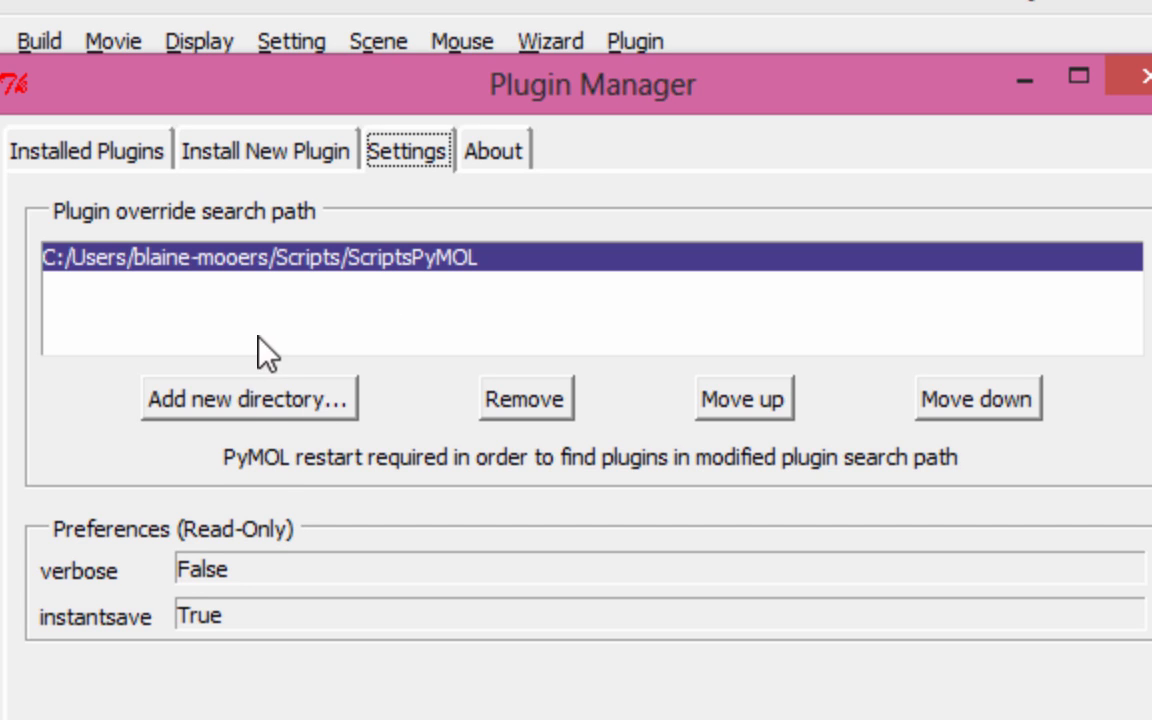
click(80, 152)
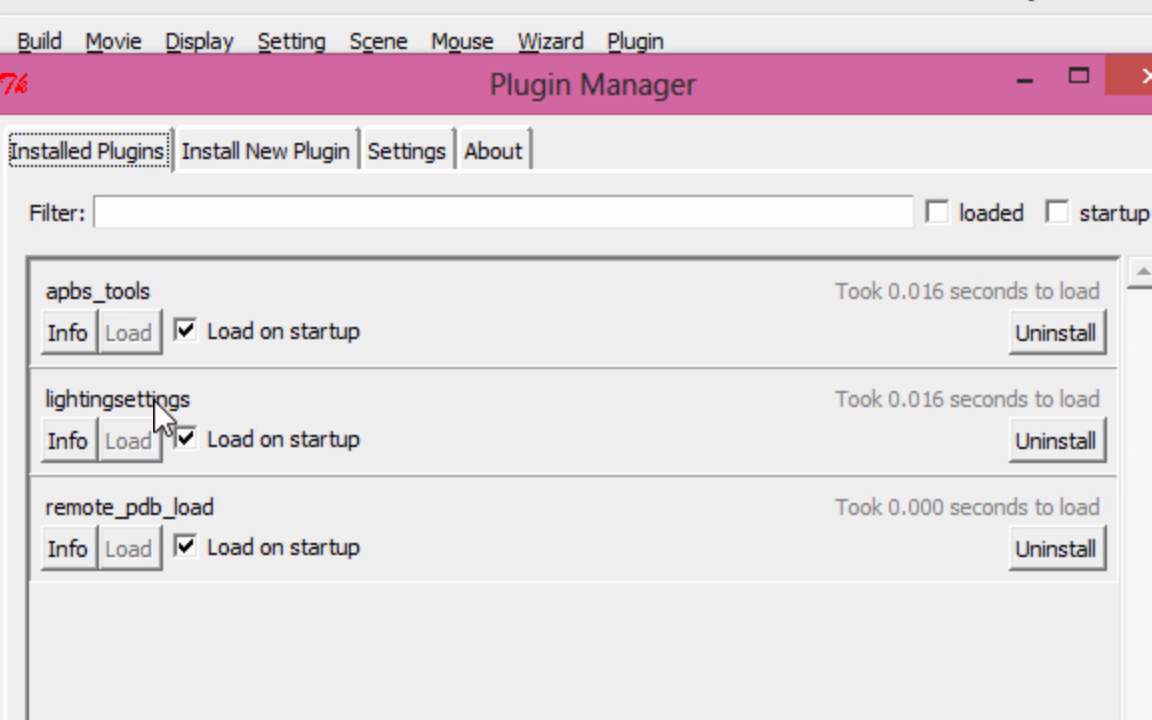
click(410, 163)
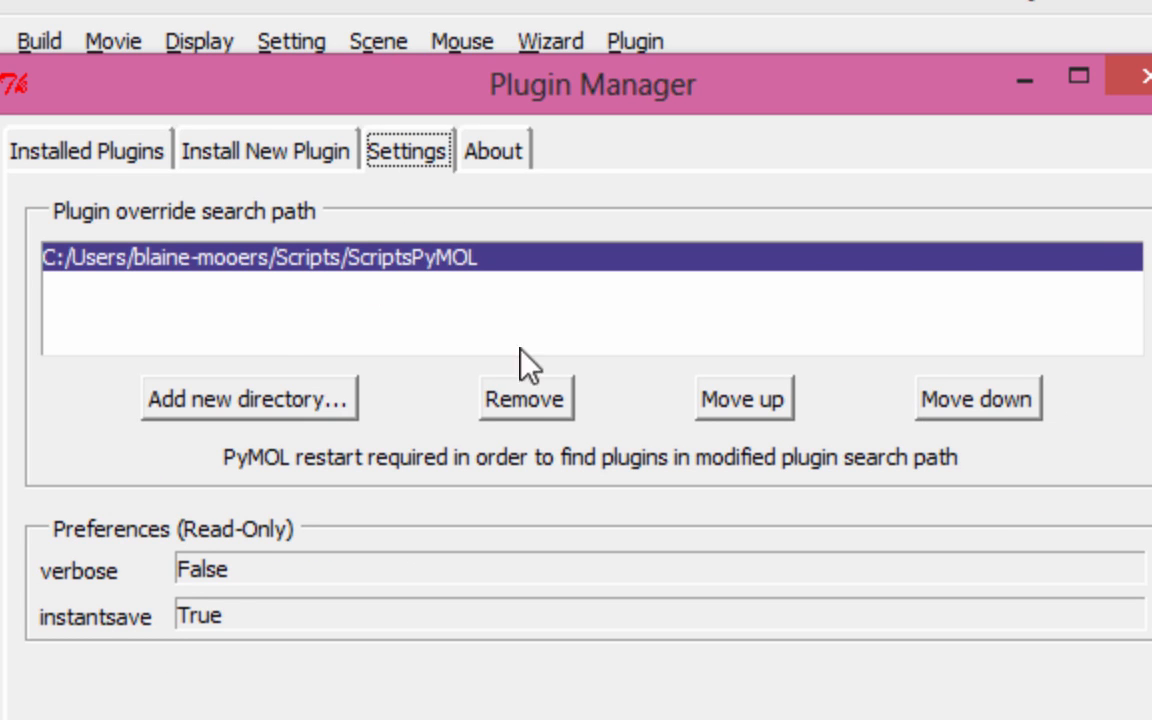
- Replace the ScriptsPyMOL plugin search path with the Scripts/PyMOLScripts folder in the user's home directory
click(525, 402)
click(245, 404)
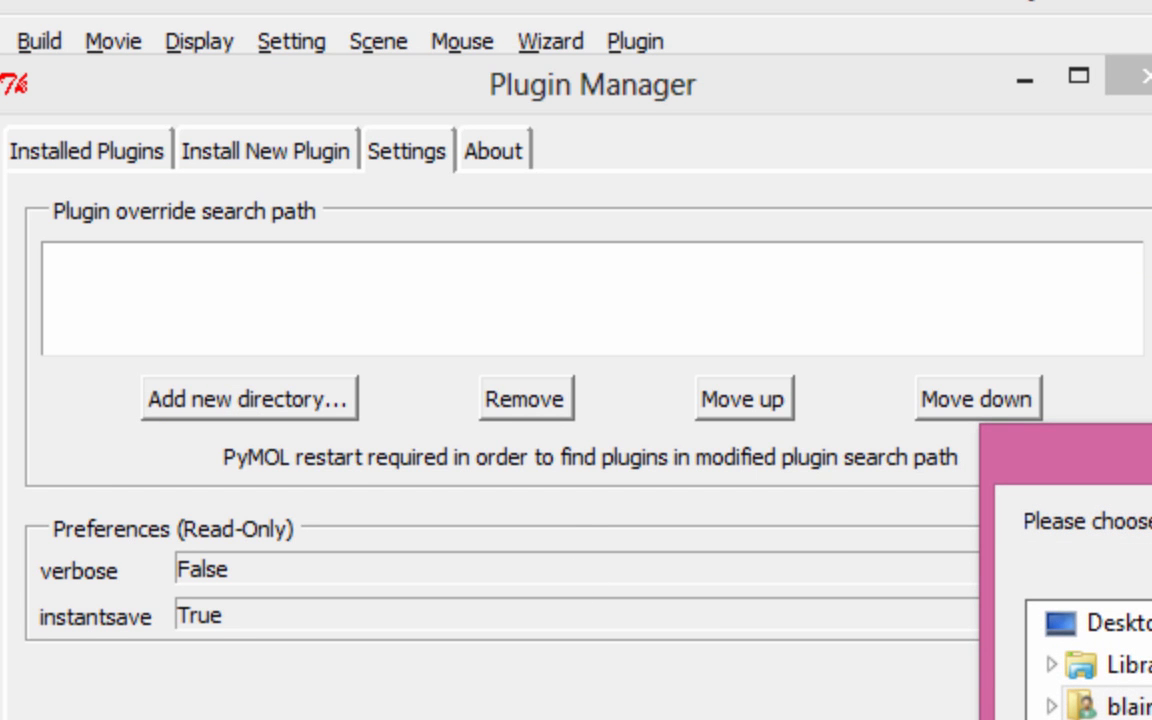
scroll(602, 517, down, 5)
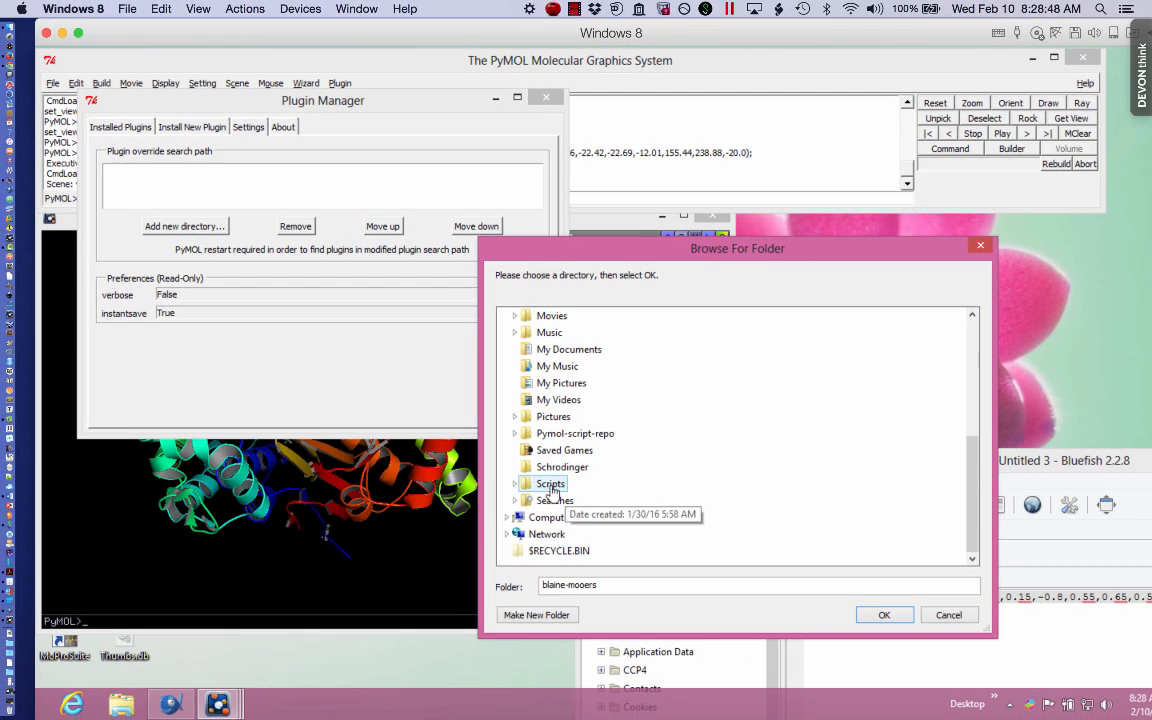
click(550, 487)
scroll(551, 489, down, 2)
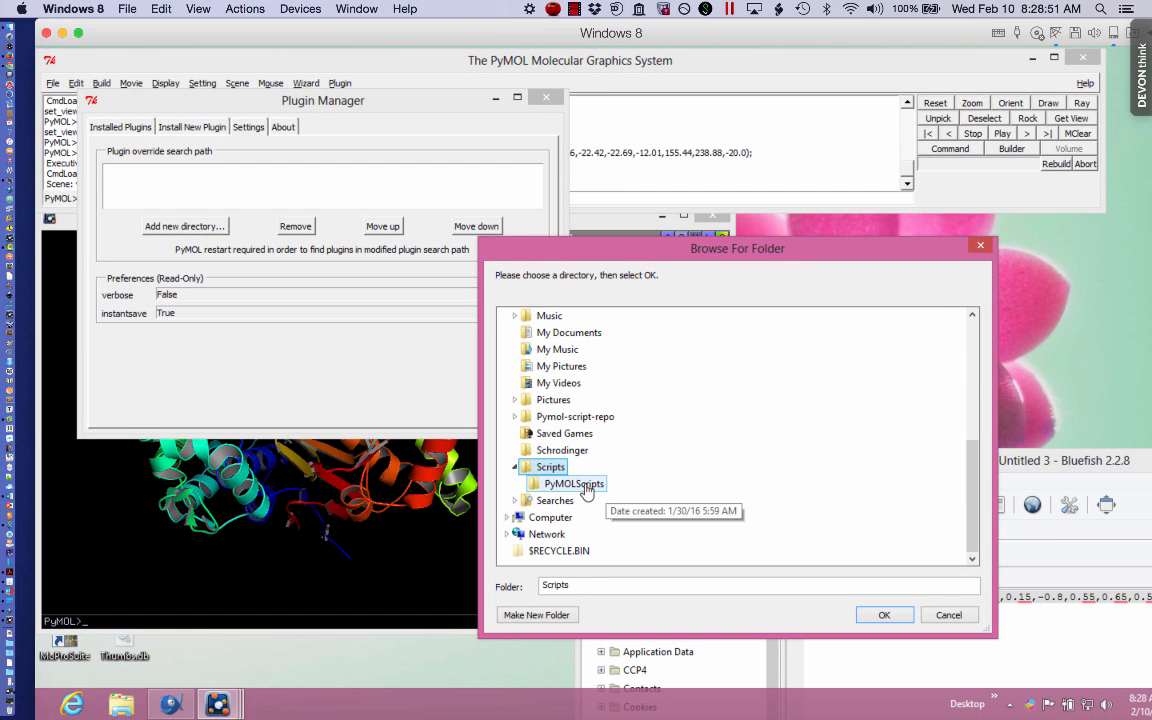
click(574, 484)
click(884, 615)
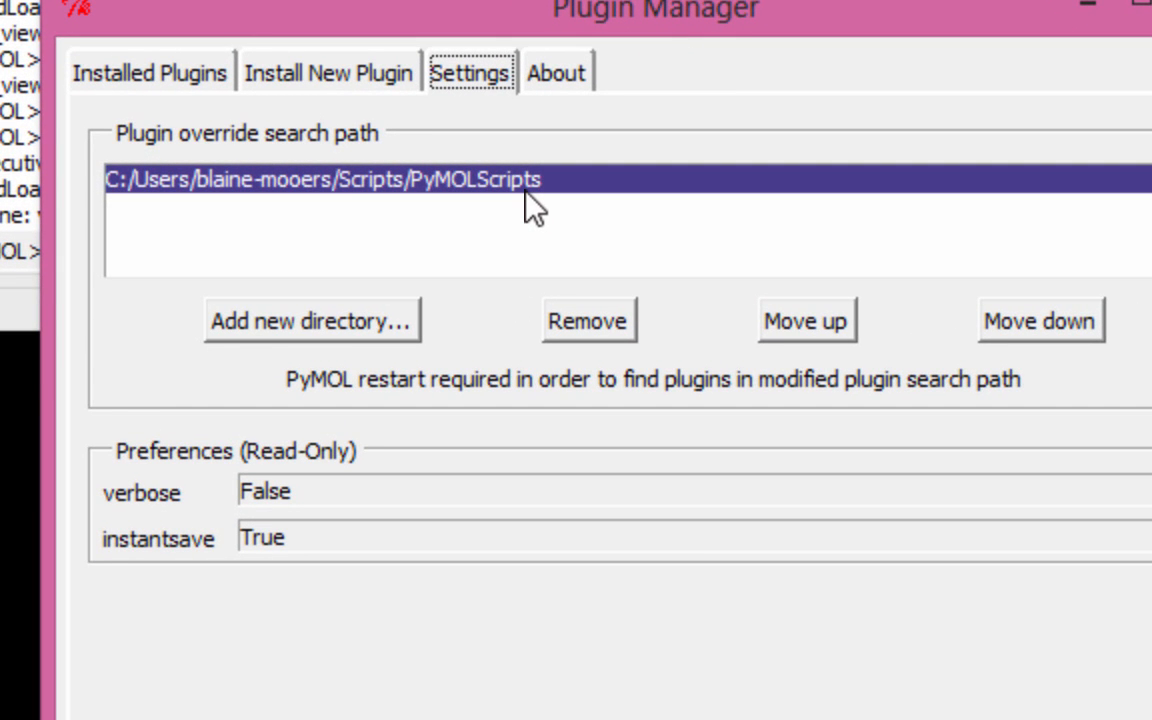
- Check the installed plugins for roundview and open its plugin information
click(150, 80)
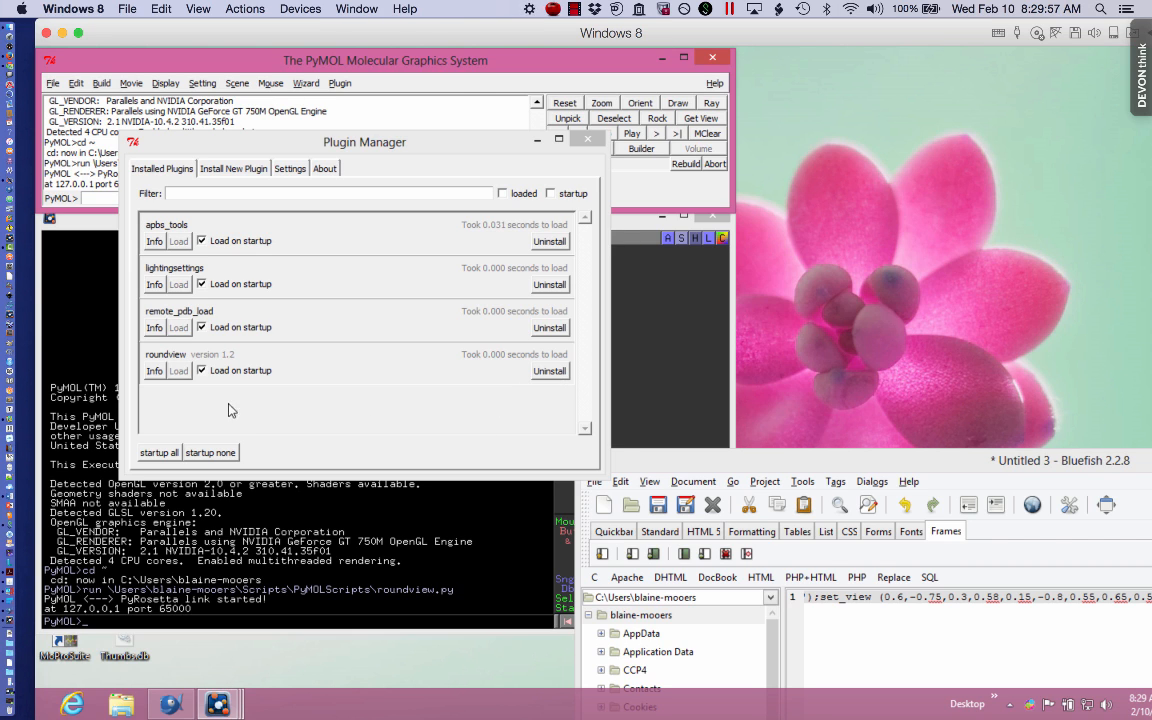
click(154, 371)
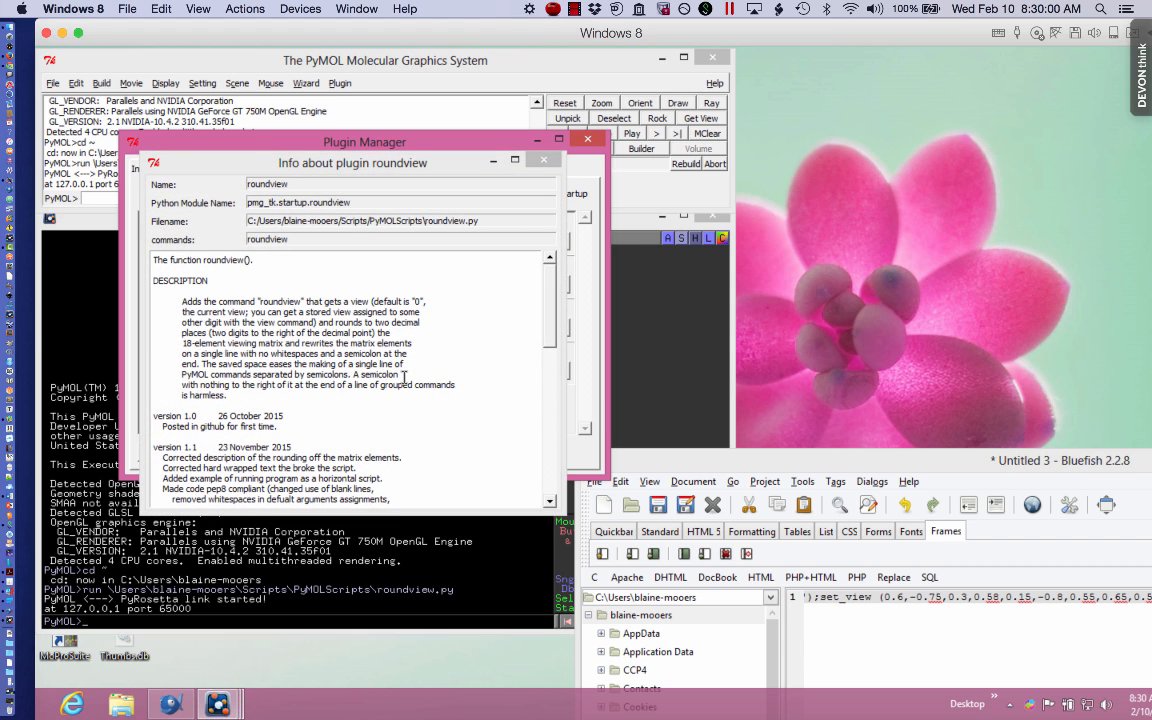